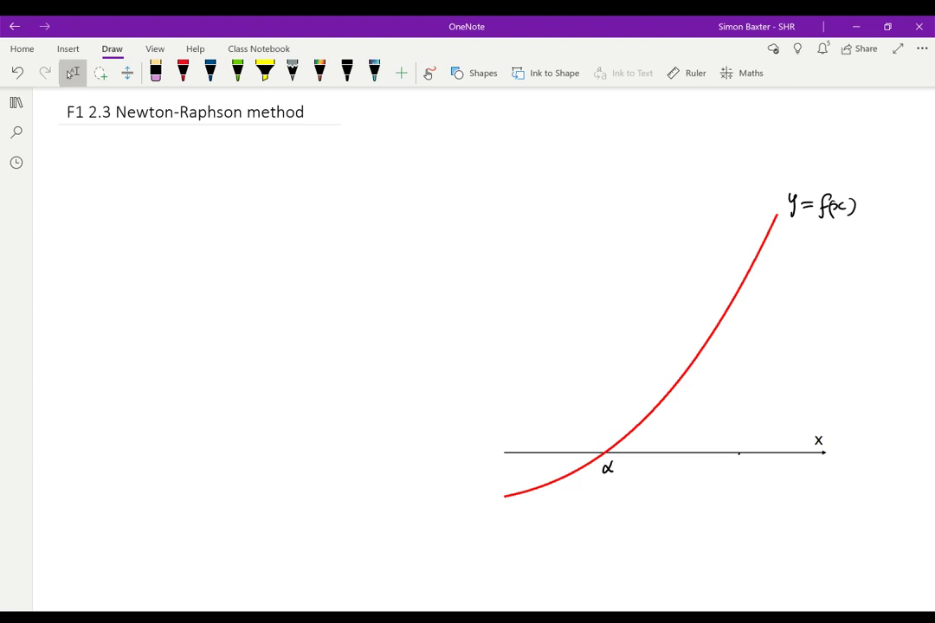
In black ink, tick x₀ on the x-axis and label it.
click(347, 73)
mouse_move(740, 445)
mouse_down()
mouse_move(731, 477)
mouse_move(752, 472)
mouse_up()
click(750, 473)
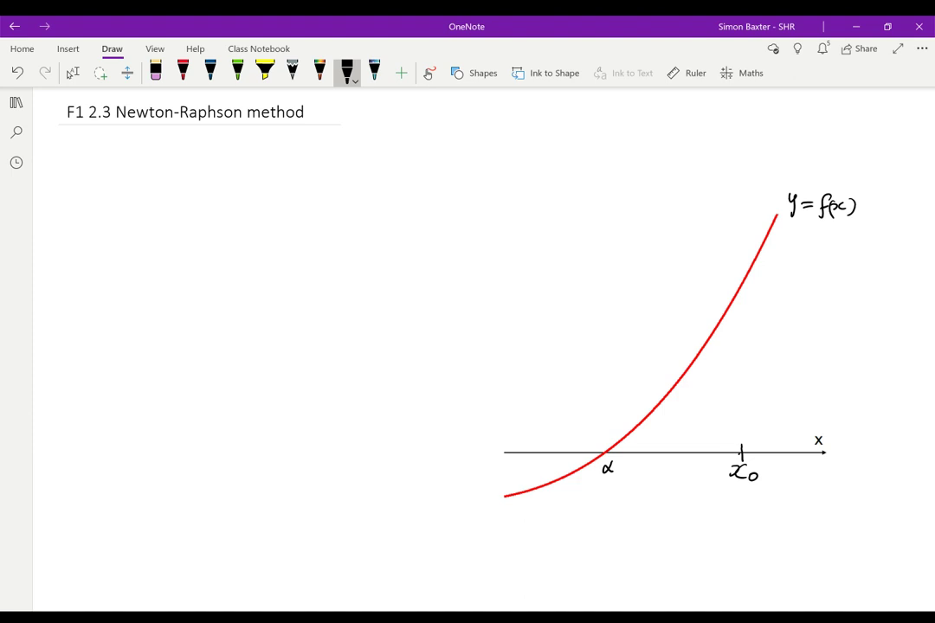
Dot point P on the curve above x₀ and label it P (x₀, f(x₀)).
click(742, 280)
mouse_move(721, 262)
mouse_down()
mouse_move(721, 279)
mouse_move(781, 277)
mouse_up()
mouse_move(786, 267)
mouse_down()
mouse_move(814, 265)
mouse_move(812, 283)
mouse_move(842, 279)
mouse_up()
mouse_move(841, 266)
mouse_down()
mouse_move(832, 279)
mouse_move(850, 272)
mouse_move(828, 281)
mouse_up()
mouse_move(856, 267)
mouse_down()
mouse_move(818, 281)
mouse_move(865, 285)
mouse_up()
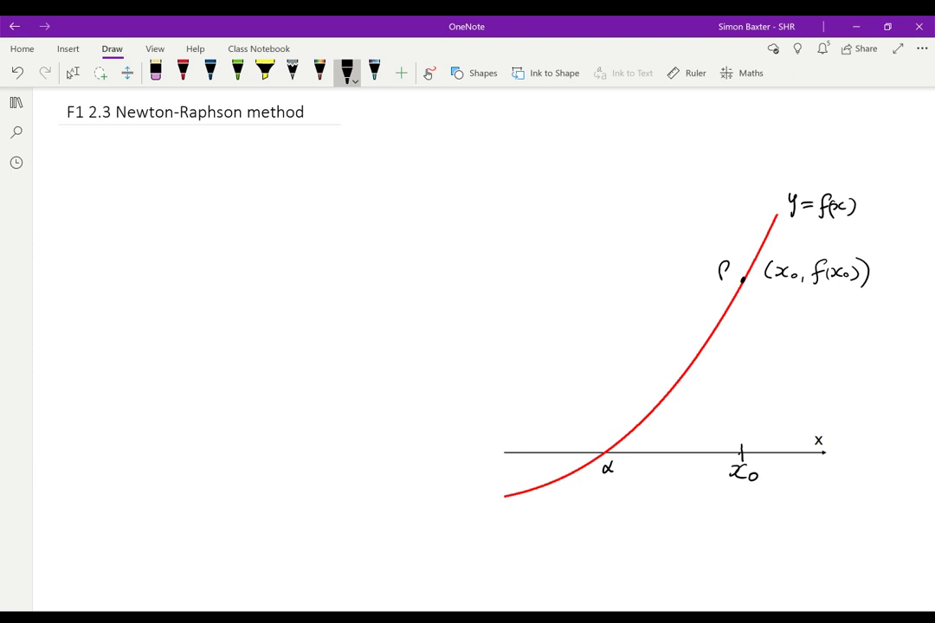
scroll(606, 346, down, 10)
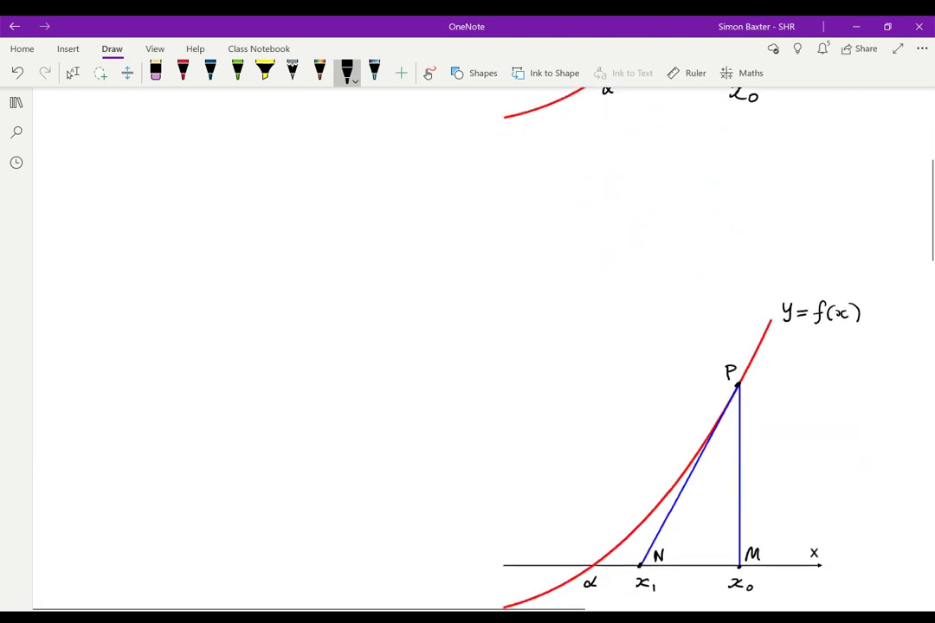
Label the vertical line PM as f(x₀) in black on the second diagram.
scroll(606, 347, down, 3)
click(73, 72)
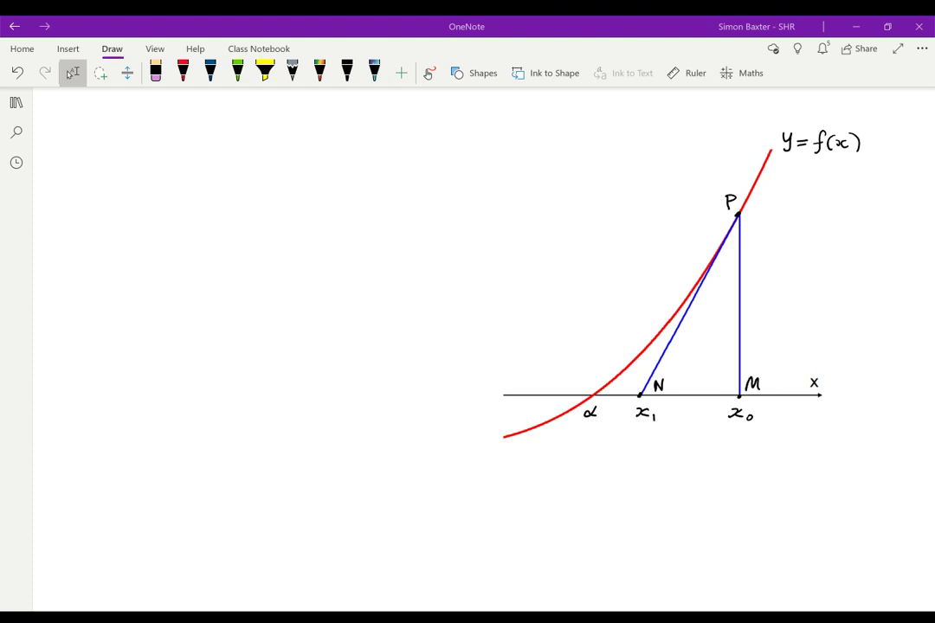
click(347, 73)
mouse_move(768, 285)
mouse_down()
mouse_move(761, 307)
mouse_move(771, 294)
mouse_move(801, 305)
mouse_up()
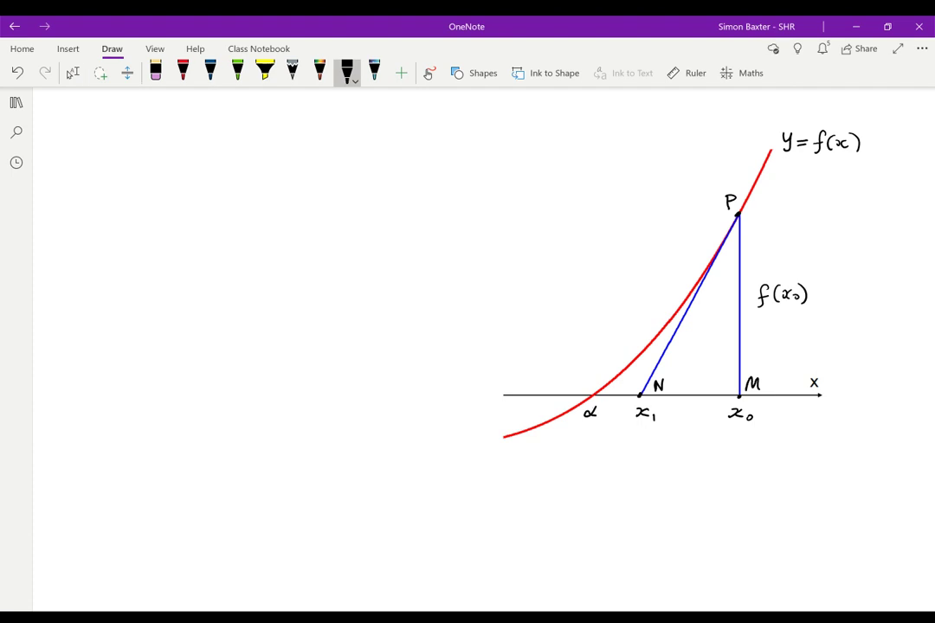
Write 'gradient at P = f′(x₀) = PM/NM' in blue ink.
click(210, 73)
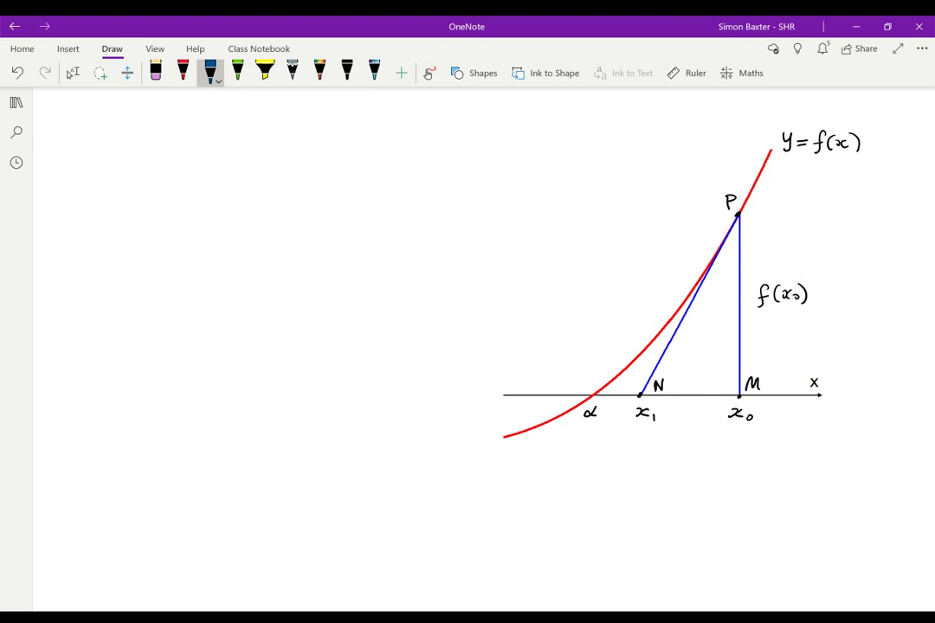
mouse_move(77, 166)
mouse_down()
mouse_move(69, 185)
mouse_move(88, 166)
mouse_move(100, 176)
mouse_move(144, 177)
mouse_up()
mouse_move(150, 158)
mouse_down()
mouse_move(149, 176)
mouse_move(157, 164)
mouse_move(190, 177)
mouse_up()
mouse_move(183, 164)
mouse_down()
mouse_move(206, 173)
mouse_move(235, 161)
mouse_move(237, 169)
mouse_move(254, 148)
mouse_move(249, 177)
mouse_move(271, 157)
mouse_move(296, 163)
mouse_move(284, 170)
mouse_up()
mouse_move(305, 164)
mouse_down()
mouse_move(279, 175)
mouse_move(333, 165)
mouse_move(364, 144)
mouse_move(356, 149)
mouse_move(391, 159)
mouse_up()
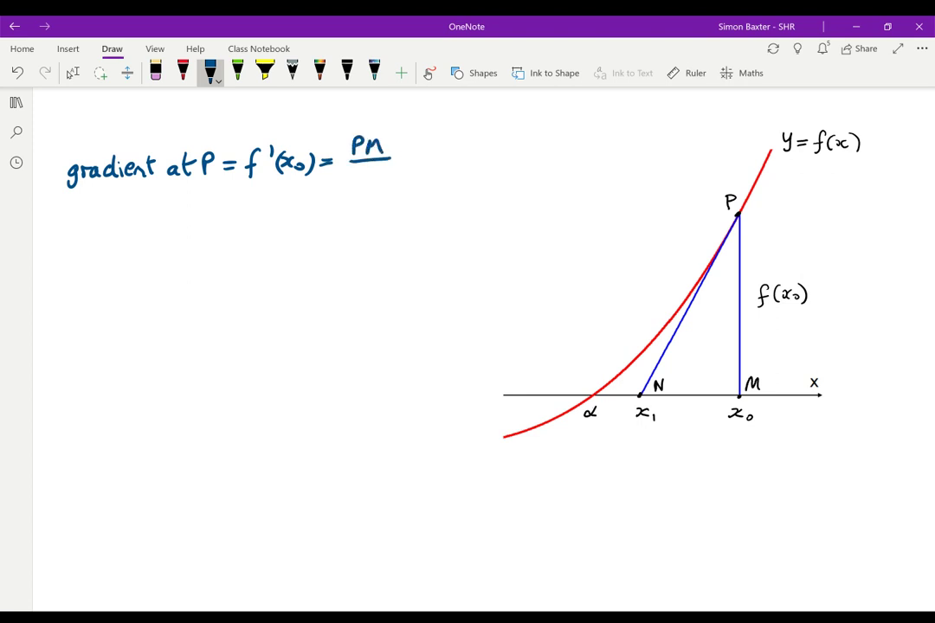
drag(350, 187, 363, 171)
mouse_move(373, 187)
mouse_down()
mouse_move(372, 172)
mouse_move(389, 187)
mouse_up()
Begin the next line with ⇒ f′(x₀).
drag(55, 241, 74, 241)
drag(56, 247, 73, 252)
mouse_move(116, 227)
mouse_down()
mouse_move(104, 256)
mouse_move(116, 241)
mouse_up()
mouse_move(129, 225)
mouse_down()
mouse_move(138, 252)
mouse_move(155, 250)
mouse_up()
mouse_move(163, 235)
mouse_down()
mouse_move(152, 250)
mouse_move(168, 244)
mouse_up()
mouse_move(171, 229)
mouse_down()
mouse_move(172, 253)
mouse_move(197, 237)
mouse_move(227, 236)
mouse_up()
Complete the line as f′(x₀) = f(x₀)/(x₀ − x₁).
drag(224, 226, 268, 225)
mouse_move(273, 218)
mouse_down()
mouse_move(275, 237)
mouse_move(242, 235)
mouse_move(289, 245)
mouse_up()
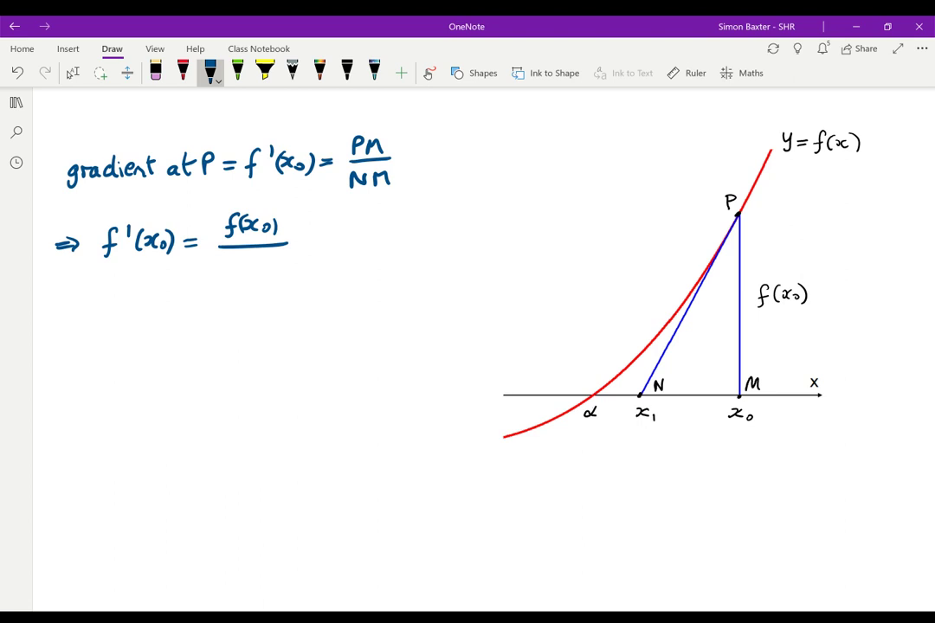
mouse_move(226, 259)
mouse_down()
mouse_move(220, 271)
mouse_move(236, 271)
mouse_up()
drag(242, 266, 284, 270)
drag(292, 264, 292, 271)
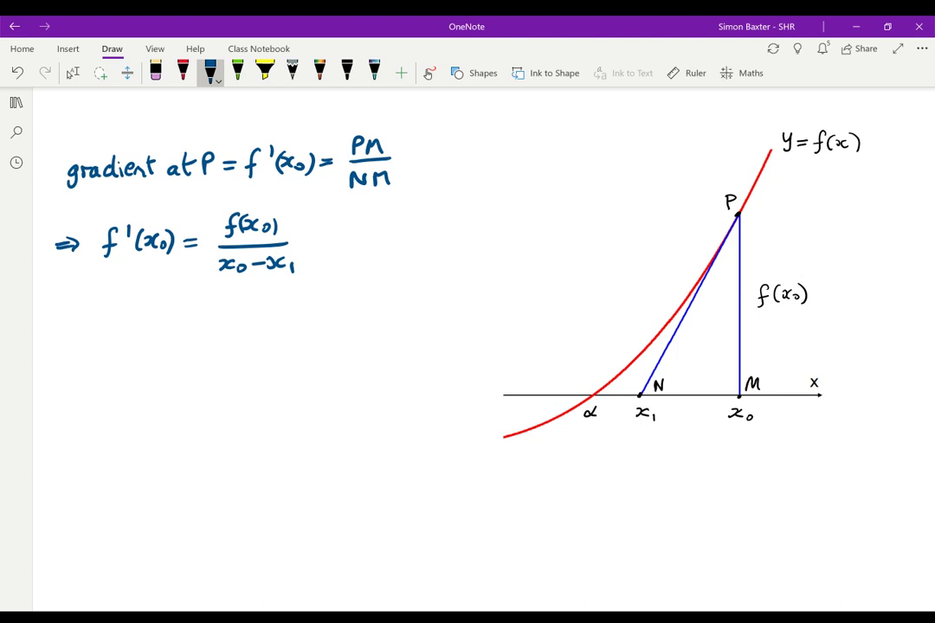
Write the rearranged line ⇒ x₀ − x₁ = f(x₀)/f′(x₀).
mouse_move(61, 322)
mouse_down()
mouse_move(76, 321)
mouse_move(78, 332)
mouse_up()
mouse_move(237, 303)
mouse_down()
mouse_move(228, 323)
mouse_move(272, 317)
mouse_up()
drag(277, 308, 285, 319)
mouse_move(225, 328)
mouse_down()
mouse_move(297, 321)
mouse_move(245, 338)
mouse_move(238, 358)
mouse_move(250, 347)
mouse_move(303, 356)
mouse_up()
drag(198, 336, 212, 326)
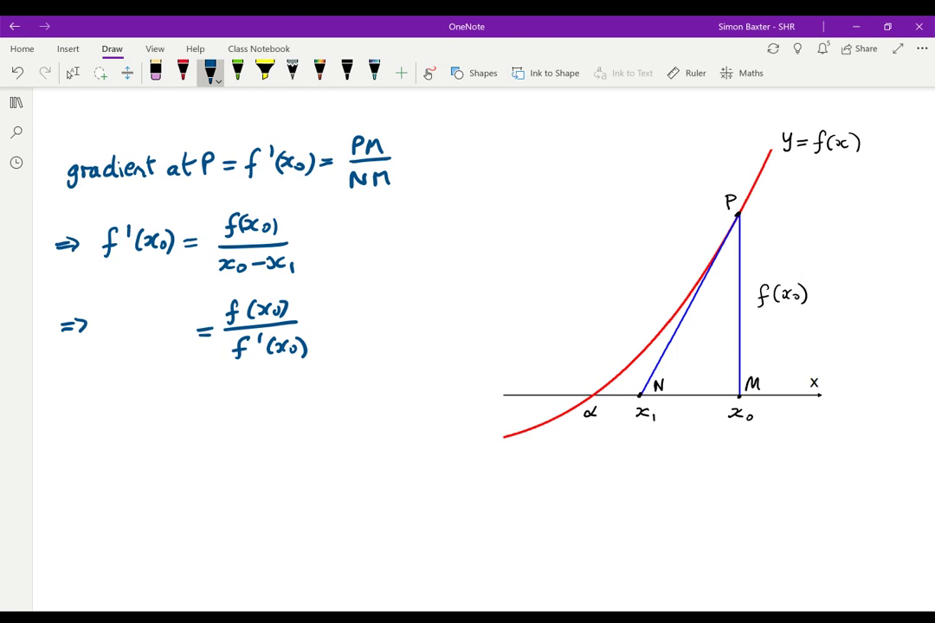
mouse_move(107, 325)
mouse_down()
mouse_move(118, 335)
mouse_move(142, 328)
mouse_move(169, 337)
mouse_up()
Write the final line ⇒ x₁ = x₀ − f(x₀)/f′(x₀).
drag(64, 400, 82, 400)
drag(63, 408, 142, 410)
mouse_move(148, 404)
mouse_down()
mouse_move(148, 412)
mouse_move(177, 399)
mouse_up()
drag(163, 406, 202, 408)
mouse_move(217, 401)
mouse_down()
mouse_move(274, 392)
mouse_move(269, 407)
mouse_move(306, 394)
mouse_up()
drag(311, 384, 302, 394)
drag(315, 387, 322, 401)
mouse_move(265, 405)
mouse_down()
mouse_move(328, 403)
mouse_move(274, 445)
mouse_up()
drag(271, 432, 322, 433)
mouse_move(327, 422)
mouse_down()
mouse_move(330, 444)
mouse_move(303, 445)
mouse_up()
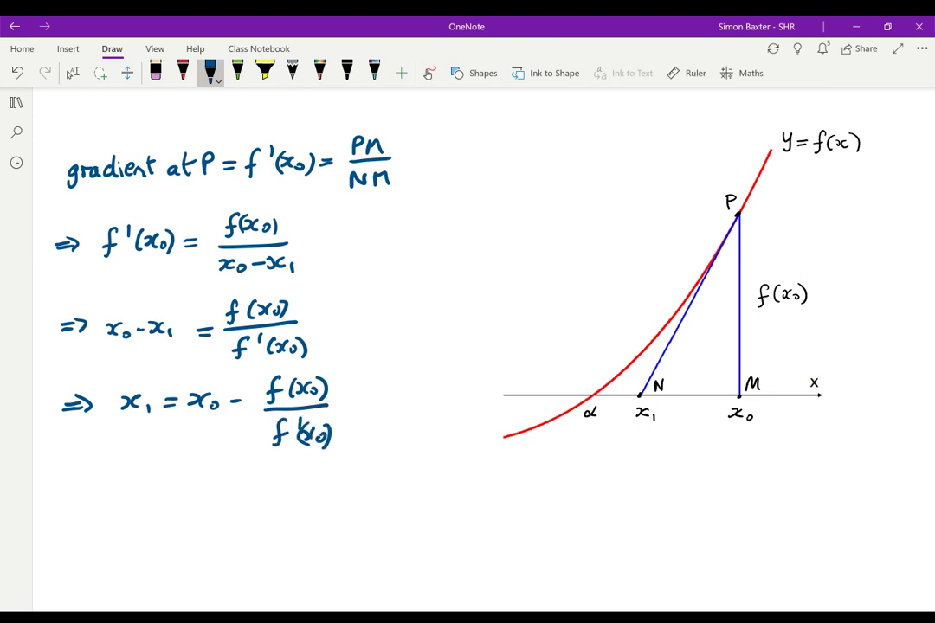
Leave inking and scroll to the diagram of x₀, x₁, x₂ converging on root α.
click(73, 72)
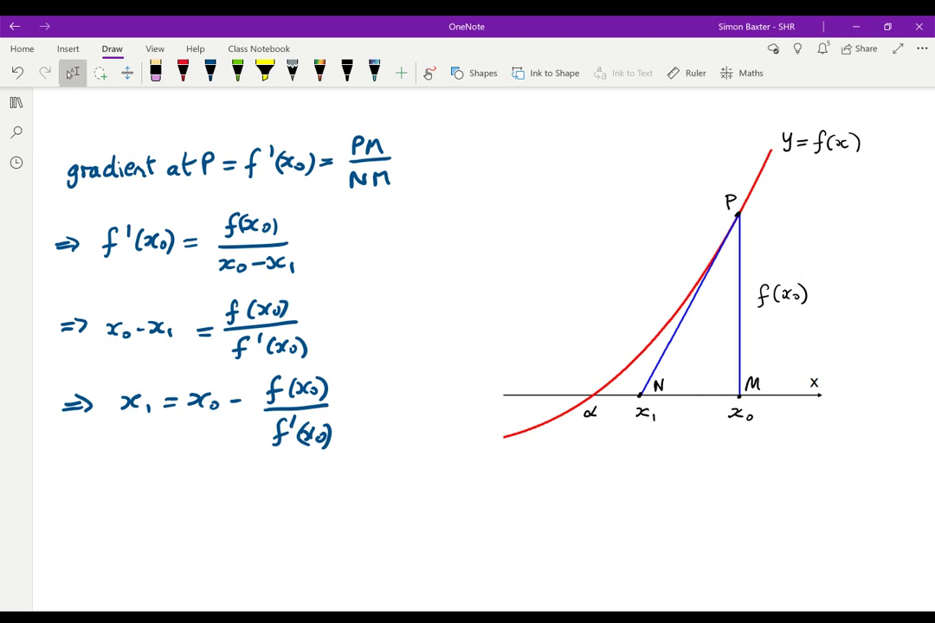
scroll(467, 347, down, 7)
scroll(467, 346, down, 6)
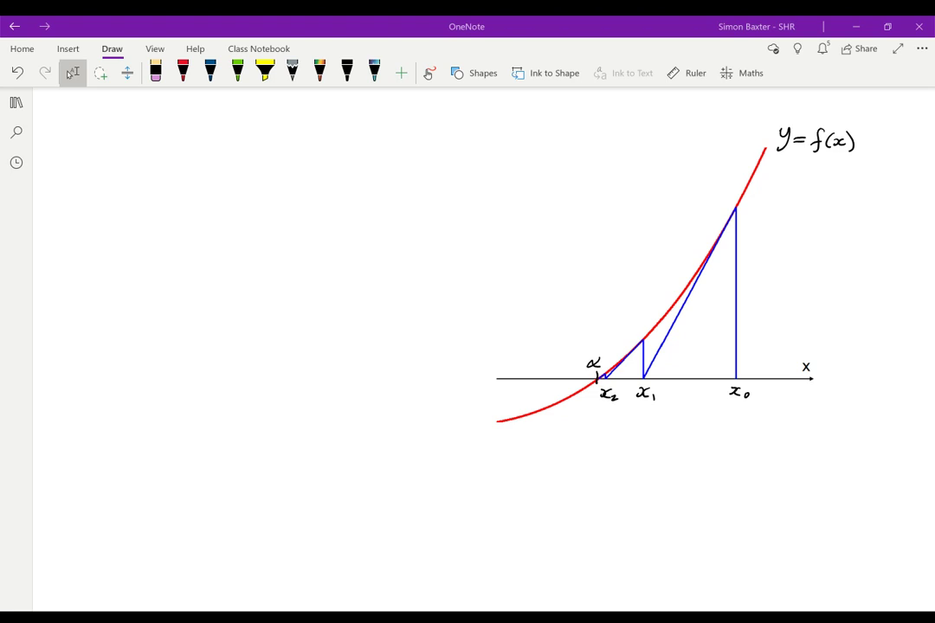
Write the heading 'Iteration' beside the convergence diagram.
mouse_move(85, 267)
mouse_down()
mouse_move(83, 291)
mouse_move(102, 275)
mouse_move(151, 289)
mouse_up()
mouse_move(146, 277)
mouse_down()
mouse_move(156, 276)
mouse_move(160, 289)
mouse_up()
drag(170, 278, 188, 288)
In blue, write x_{n+1} = x_n − f(x_n)/f′(x_n) below the heading.
click(210, 72)
mouse_move(97, 340)
mouse_down()
mouse_move(99, 355)
mouse_move(122, 356)
mouse_up()
drag(129, 351, 138, 360)
drag(141, 354, 151, 353)
mouse_move(147, 347)
mouse_down()
mouse_move(146, 362)
mouse_move(155, 361)
mouse_move(180, 345)
mouse_up()
drag(169, 351, 202, 354)
mouse_move(205, 345)
mouse_down()
mouse_move(223, 355)
mouse_move(248, 342)
mouse_up()
mouse_move(291, 317)
mouse_down()
mouse_move(278, 341)
mouse_move(289, 329)
mouse_move(306, 337)
mouse_up()
mouse_move(309, 323)
mouse_down()
mouse_move(298, 338)
mouse_move(332, 341)
mouse_move(293, 339)
mouse_move(340, 349)
mouse_up()
mouse_move(288, 366)
mouse_down()
mouse_move(277, 395)
mouse_move(293, 381)
mouse_move(310, 394)
mouse_move(351, 391)
mouse_up()
drag(350, 366, 354, 394)
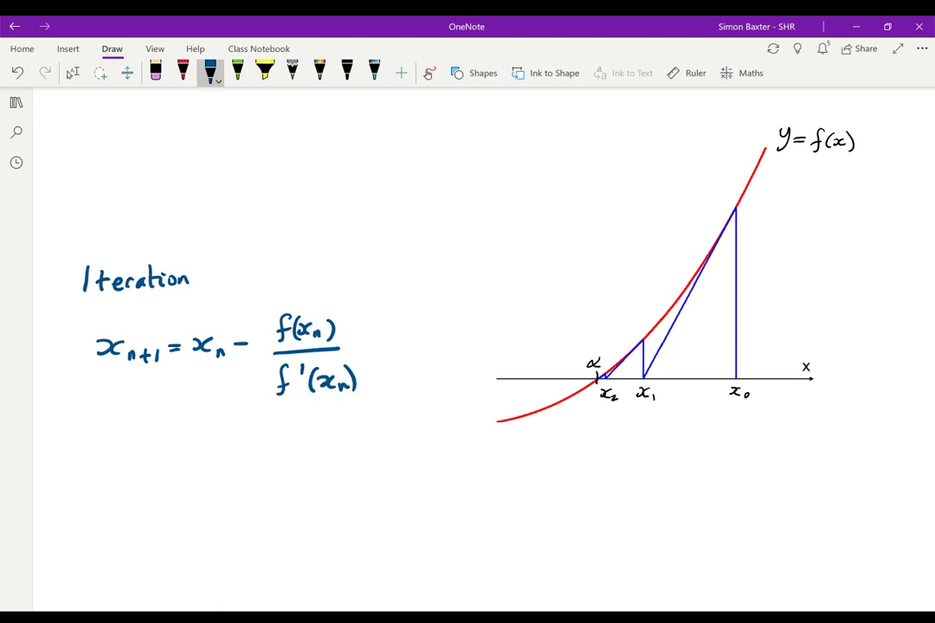
click(73, 73)
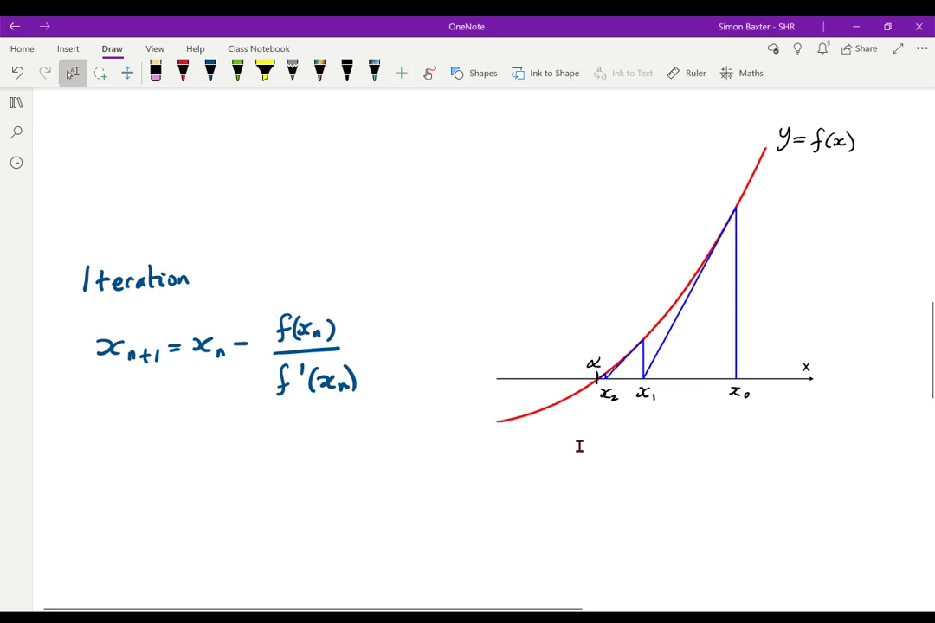
Scroll down to the example f(x) = x³ − x − 1 with parts (a) and (b).
click(132, 476)
scroll(467, 347, down, 10)
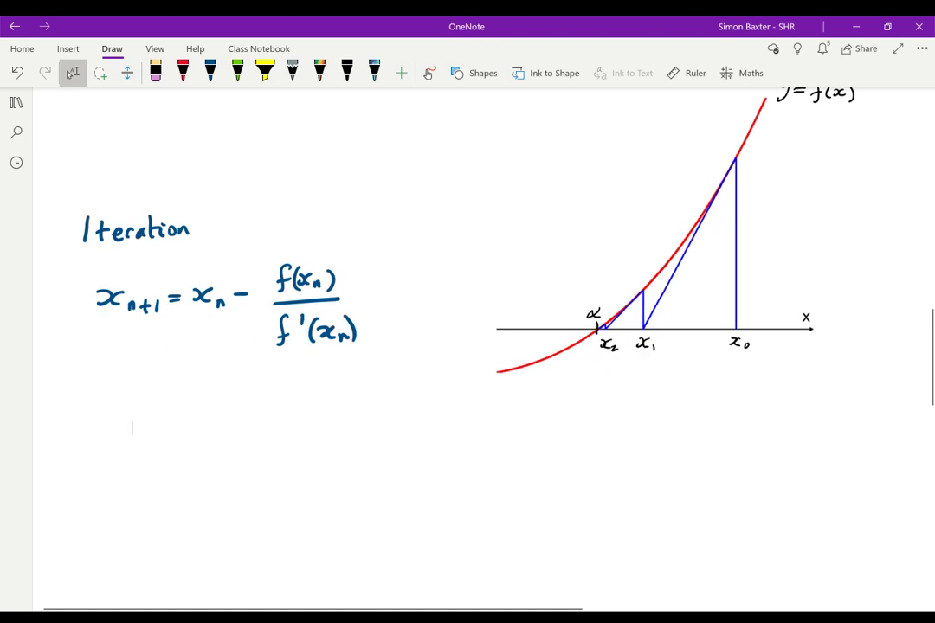
scroll(468, 347, down, 5)
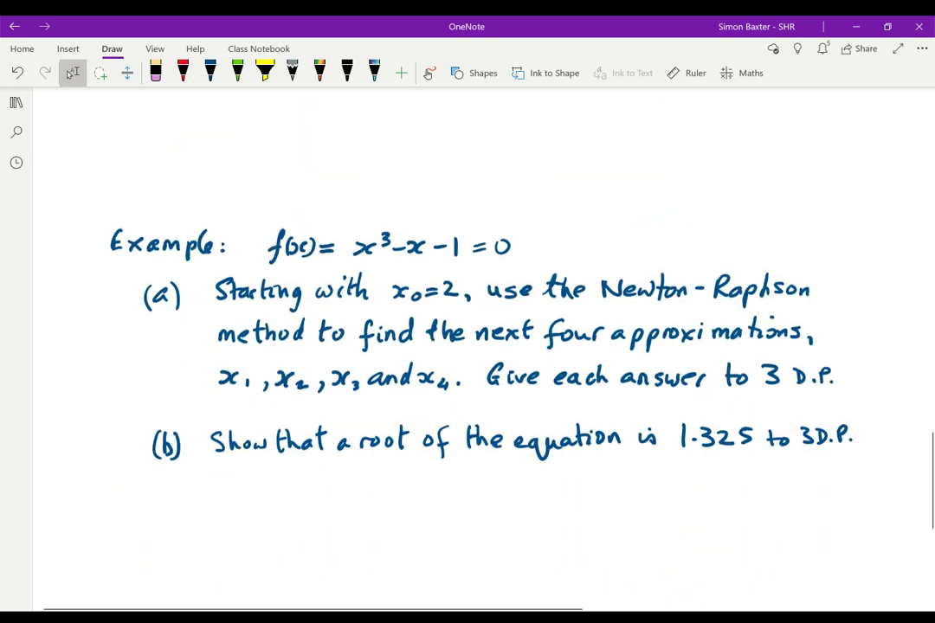
scroll(467, 347, down, 2)
scroll(468, 346, up, 1)
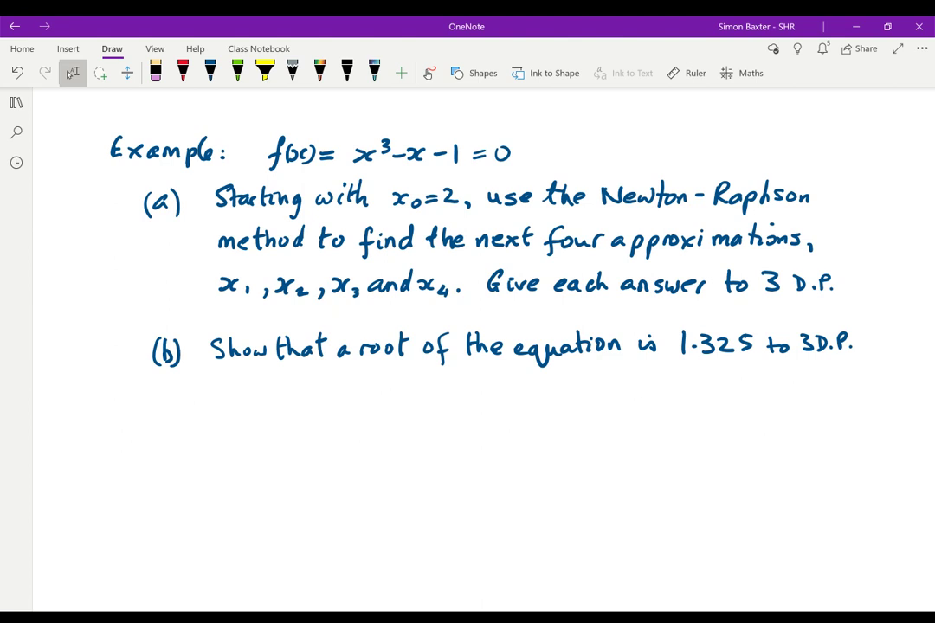
Write 'Solution:' in dark blue ink below part (b).
click(210, 73)
mouse_move(128, 405)
mouse_down()
mouse_move(115, 424)
mouse_move(156, 413)
mouse_move(152, 424)
mouse_up()
drag(159, 413, 178, 424)
mouse_move(173, 412)
mouse_down()
mouse_move(186, 411)
mouse_move(193, 424)
mouse_move(205, 414)
mouse_up()
mouse_move(214, 424)
mouse_down()
mouse_move(223, 415)
mouse_move(225, 425)
mouse_up()
click(237, 413)
click(238, 422)
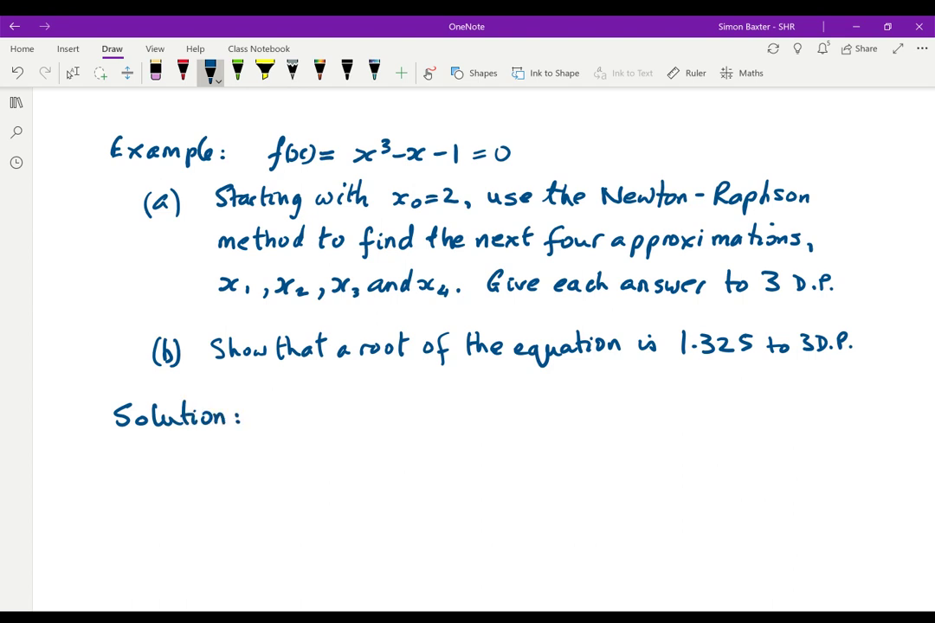
Ink x_{n+1} = x_n − f(x_n)/f′(x_n) after the Solution heading.
mouse_move(296, 418)
mouse_down()
mouse_move(303, 430)
mouse_move(328, 433)
mouse_up()
drag(336, 423, 341, 428)
mouse_move(346, 422)
mouse_down()
mouse_move(348, 433)
mouse_move(372, 416)
mouse_move(394, 428)
mouse_up()
drag(409, 422, 426, 428)
mouse_move(430, 418)
mouse_down()
mouse_move(484, 392)
mouse_move(472, 417)
mouse_move(512, 412)
mouse_up()
drag(516, 400, 507, 413)
drag(520, 405, 528, 419)
mouse_move(471, 425)
mouse_down()
mouse_move(535, 422)
mouse_move(472, 458)
mouse_move(489, 446)
mouse_move(511, 455)
mouse_up()
drag(513, 442, 499, 455)
drag(519, 446, 531, 453)
mouse_move(534, 437)
mouse_down()
mouse_move(536, 458)
mouse_move(498, 457)
mouse_up()
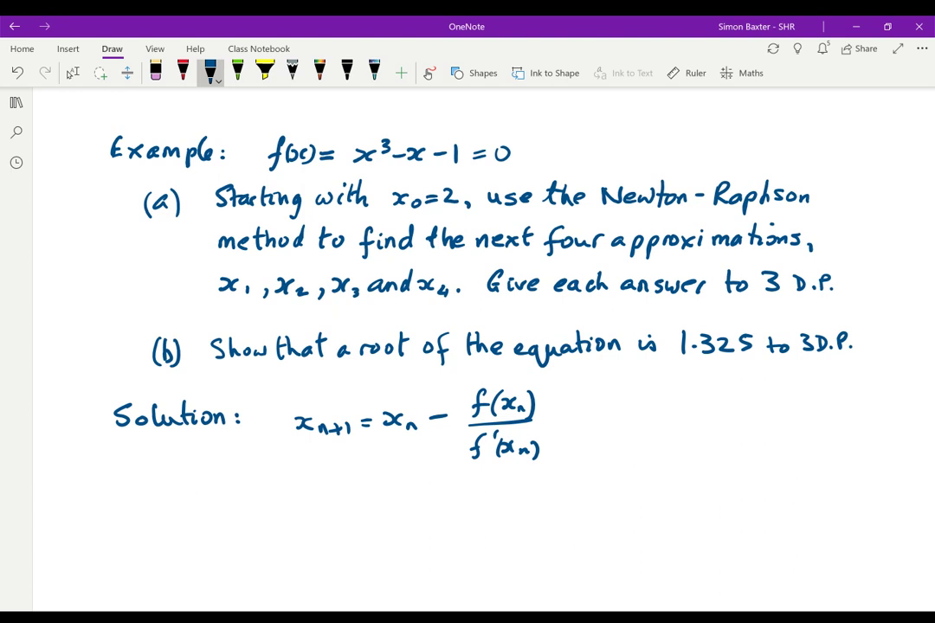
click(72, 73)
scroll(467, 346, down, 3)
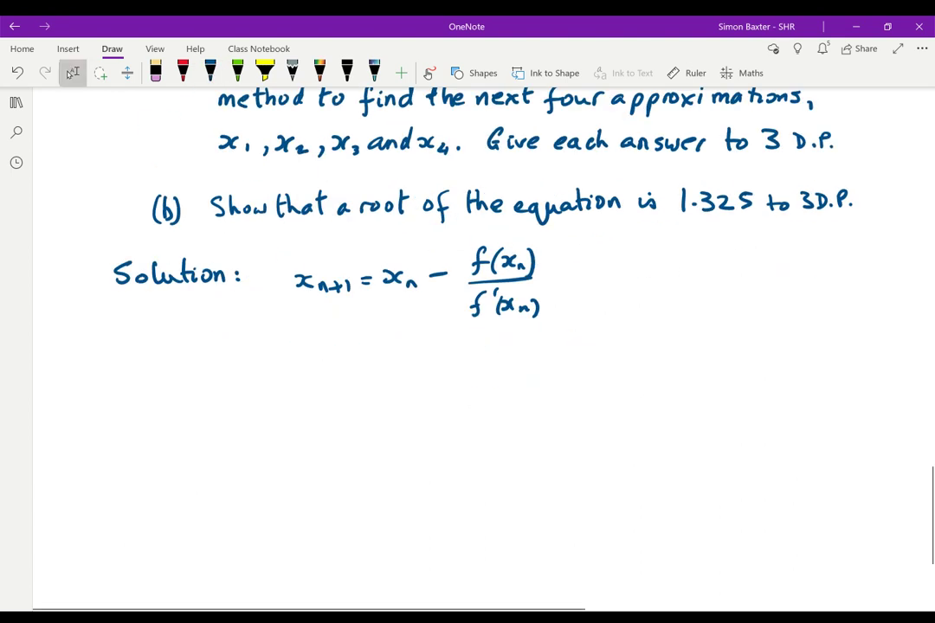
Write f(x) = x³ − x − 1 in blue under the formula.
click(210, 73)
mouse_move(200, 243)
mouse_down()
mouse_move(189, 269)
mouse_move(218, 265)
mouse_up()
mouse_move(230, 245)
mouse_down()
mouse_move(231, 271)
mouse_move(198, 268)
mouse_up()
mouse_move(243, 253)
mouse_down()
mouse_move(270, 264)
mouse_move(296, 253)
mouse_up()
drag(305, 255, 330, 261)
mouse_move(342, 246)
mouse_down()
mouse_move(337, 261)
mouse_move(372, 260)
mouse_up()
Write ⇒ f′(x) = 3x² − 1 beneath it.
drag(141, 306, 154, 312)
drag(154, 300, 155, 316)
drag(203, 295, 193, 317)
mouse_move(214, 291)
mouse_down()
mouse_move(194, 317)
mouse_move(232, 310)
mouse_up()
mouse_move(233, 299)
mouse_down()
mouse_move(228, 312)
mouse_move(261, 299)
mouse_up()
mouse_move(250, 309)
mouse_down()
mouse_move(283, 298)
mouse_move(276, 307)
mouse_up()
drag(295, 297, 300, 306)
mouse_move(310, 296)
mouse_down()
mouse_move(304, 306)
mouse_move(323, 298)
mouse_move(352, 305)
mouse_up()
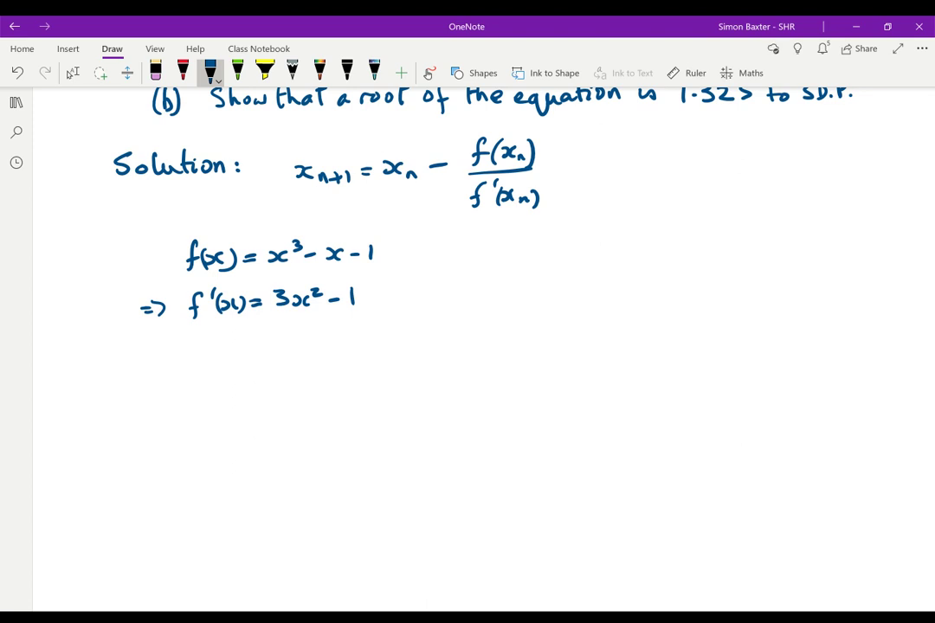
Write x₀ = 2, then x₁ = x₀ − f(x₀)/f′(x₀).
drag(105, 353, 114, 365)
drag(127, 361, 145, 358)
drag(136, 362, 217, 366)
mouse_move(238, 357)
mouse_down()
mouse_move(262, 352)
mouse_move(278, 363)
mouse_up()
drag(296, 355, 378, 346)
drag(398, 337, 377, 347)
drag(406, 331, 410, 350)
mouse_move(345, 358)
mouse_down()
mouse_move(412, 353)
mouse_move(358, 388)
mouse_up()
drag(379, 365, 408, 387)
drag(409, 377, 399, 388)
mouse_move(414, 383)
mouse_down()
mouse_move(421, 391)
mouse_move(391, 392)
mouse_up()
Substitute to get x₁ = 2 − (2³−2−1)/(3×2²−1) = 1.5454....
mouse_move(443, 349)
mouse_down()
mouse_move(498, 357)
mouse_move(649, 343)
mouse_up()
mouse_move(550, 328)
mouse_down()
mouse_move(562, 339)
mouse_move(568, 328)
mouse_move(617, 331)
mouse_up()
drag(623, 320, 626, 330)
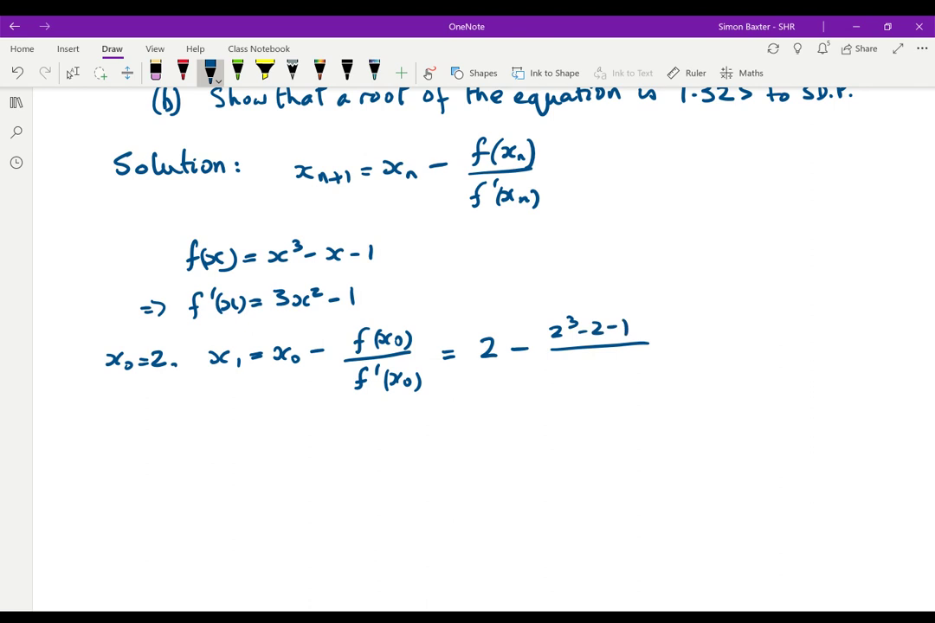
mouse_move(554, 358)
mouse_down()
mouse_move(562, 365)
mouse_move(554, 371)
mouse_up()
mouse_move(569, 361)
mouse_down()
mouse_move(577, 369)
mouse_move(568, 370)
mouse_up()
mouse_move(580, 362)
mouse_down()
mouse_move(637, 371)
mouse_move(680, 346)
mouse_up()
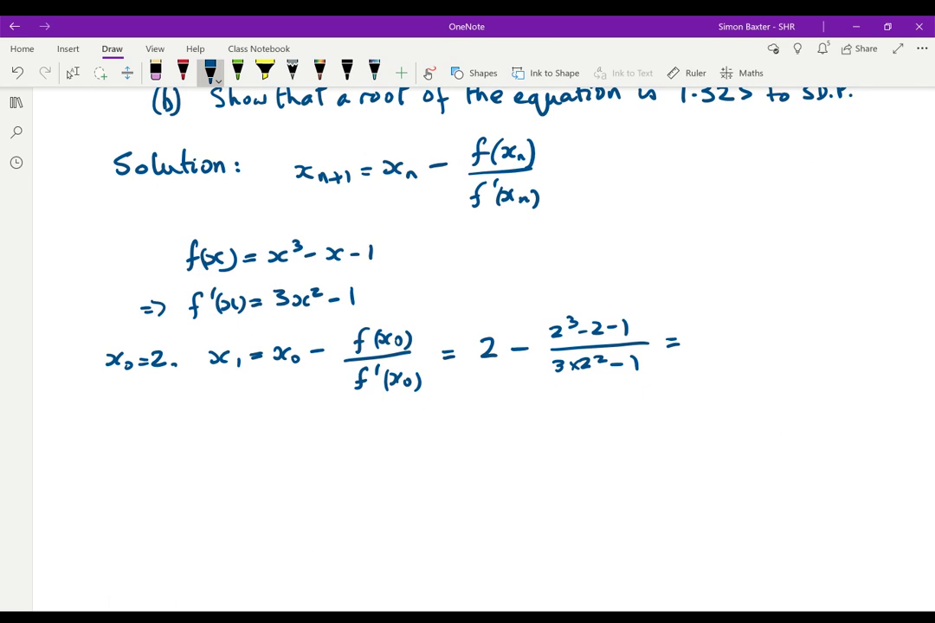
mouse_move(699, 334)
mouse_down()
mouse_move(702, 351)
mouse_move(750, 352)
mouse_up()
click(714, 347)
mouse_move(770, 336)
mouse_down()
mouse_move(760, 350)
mouse_move(783, 350)
mouse_up()
click(792, 347)
click(802, 346)
click(811, 346)
click(821, 346)
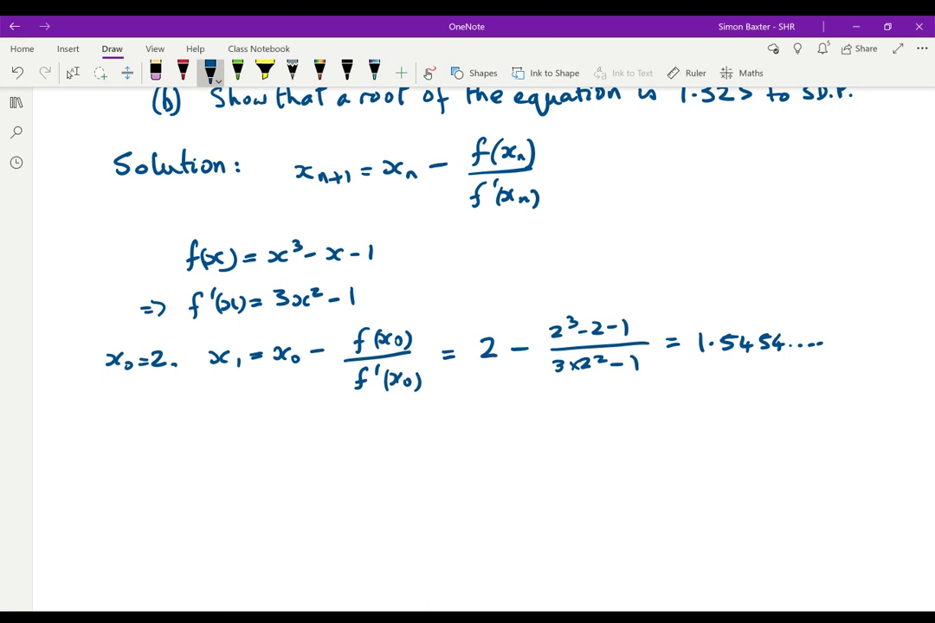
Start the next line ⇒ x₂ = with a value beginning 1.35.
mouse_move(218, 422)
mouse_down()
mouse_move(227, 437)
mouse_move(256, 438)
mouse_up()
drag(162, 429, 179, 429)
drag(162, 437, 180, 439)
drag(264, 427, 339, 433)
click(309, 428)
Ink x₂ = 1.3596149… = 1.360 (3 D.P.) in blue pen below the x₁ working.
drag(341, 419, 352, 418)
mouse_move(387, 414)
mouse_down()
mouse_move(382, 431)
mouse_move(424, 430)
mouse_up()
click(437, 427)
click(444, 427)
click(450, 428)
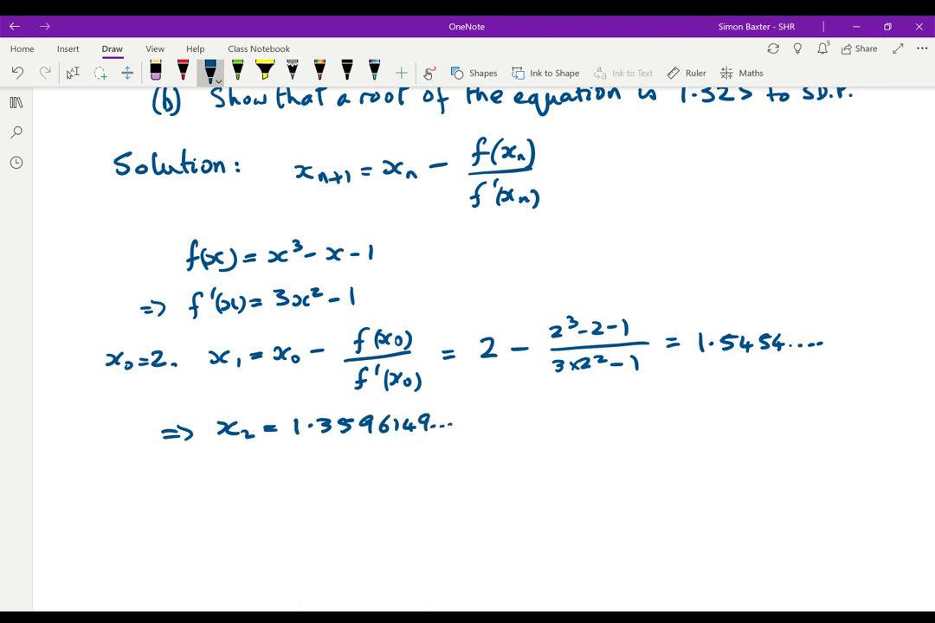
mouse_move(481, 419)
mouse_down()
mouse_move(517, 413)
mouse_move(518, 426)
mouse_move(567, 426)
mouse_move(585, 414)
mouse_move(684, 418)
mouse_up()
click(528, 421)
click(674, 423)
click(697, 424)
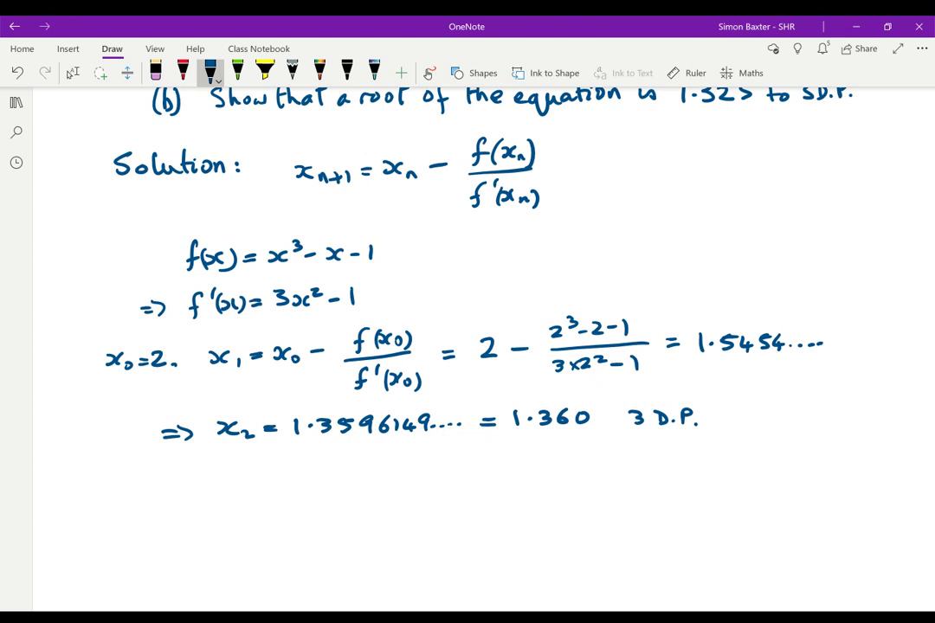
On a new line, ink x₃ = 1.3258013… = 1.326 (3 D.P.).
drag(162, 469, 176, 477)
mouse_move(178, 466)
mouse_down()
mouse_move(179, 481)
mouse_move(227, 483)
mouse_up()
mouse_move(228, 471)
mouse_down()
mouse_move(294, 470)
mouse_move(299, 486)
mouse_move(327, 476)
mouse_move(320, 485)
mouse_move(343, 475)
mouse_move(349, 485)
mouse_move(364, 472)
mouse_move(359, 485)
mouse_move(428, 479)
mouse_up()
click(307, 481)
click(362, 468)
click(445, 475)
click(455, 476)
click(464, 475)
mouse_move(487, 465)
mouse_down()
mouse_move(525, 472)
mouse_move(540, 457)
mouse_move(546, 475)
mouse_move(584, 463)
mouse_up()
click(530, 469)
mouse_move(641, 456)
mouse_down()
mouse_move(652, 458)
mouse_move(642, 468)
mouse_move(664, 471)
mouse_move(691, 459)
mouse_up()
click(663, 460)
click(683, 466)
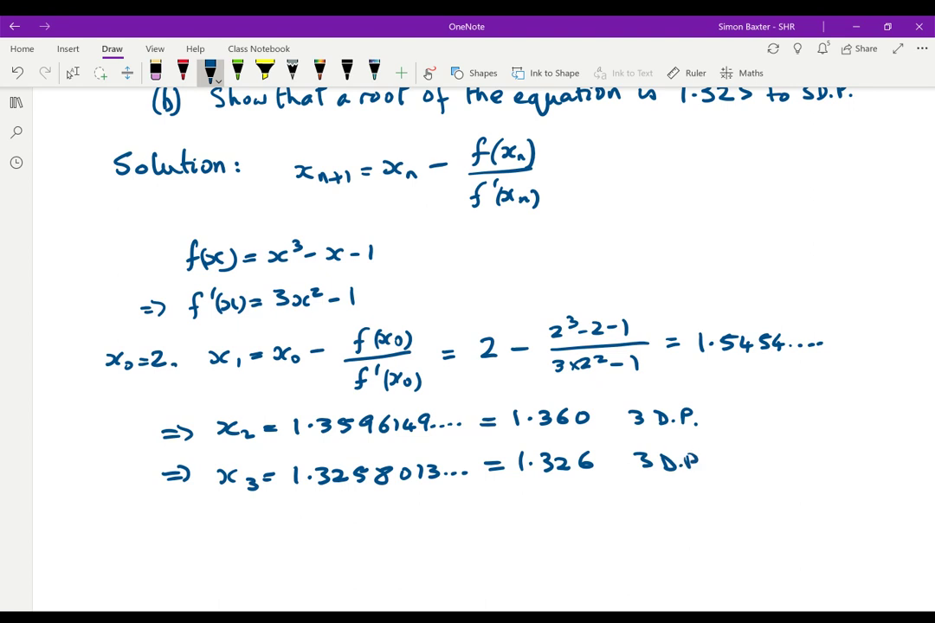
Below x₃, ink x₄ = 1.324719… = 1.325.
drag(167, 523, 196, 522)
drag(169, 530, 197, 530)
mouse_move(193, 518)
mouse_down()
mouse_move(194, 534)
mouse_move(227, 531)
mouse_up()
drag(232, 522, 350, 526)
click(305, 521)
mouse_move(357, 512)
mouse_down()
mouse_move(355, 522)
mouse_move(368, 521)
mouse_up()
mouse_move(364, 513)
mouse_down()
mouse_move(365, 529)
mouse_move(418, 523)
mouse_up()
click(431, 517)
click(438, 518)
click(446, 517)
click(456, 517)
mouse_move(490, 507)
mouse_down()
mouse_move(523, 513)
mouse_move(551, 499)
mouse_move(541, 511)
mouse_move(573, 510)
mouse_up()
click(533, 511)
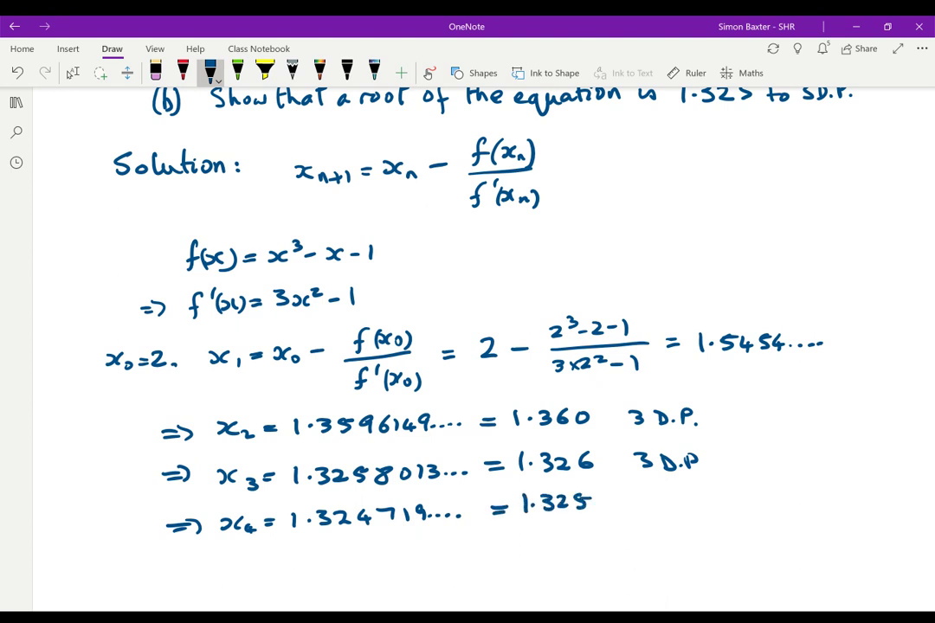